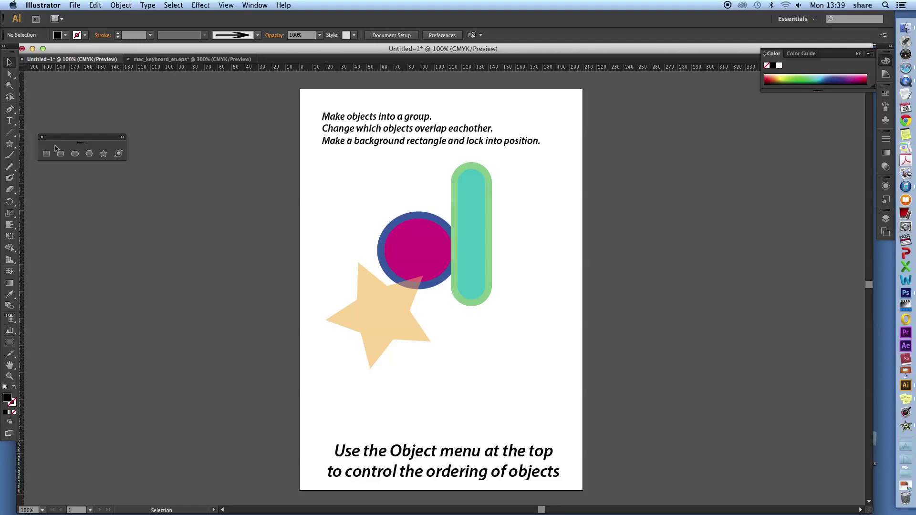
Draw a hexagon with a red outline and a dark brown fill
{"action": "left_click", "coordinate": [89, 153]}
{"action": "left_click_drag", "start_coordinate": [351, 196], "coordinate": [373, 177]}
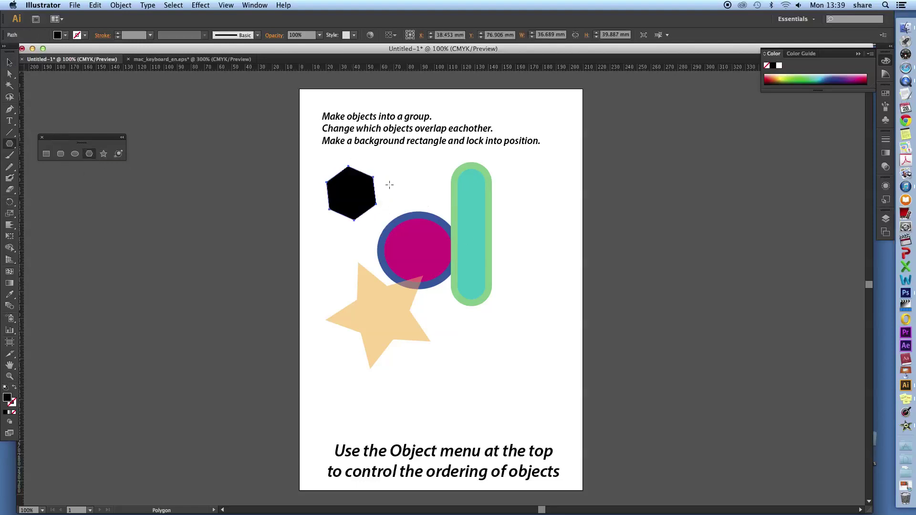
{"action": "left_click", "coordinate": [85, 35]}
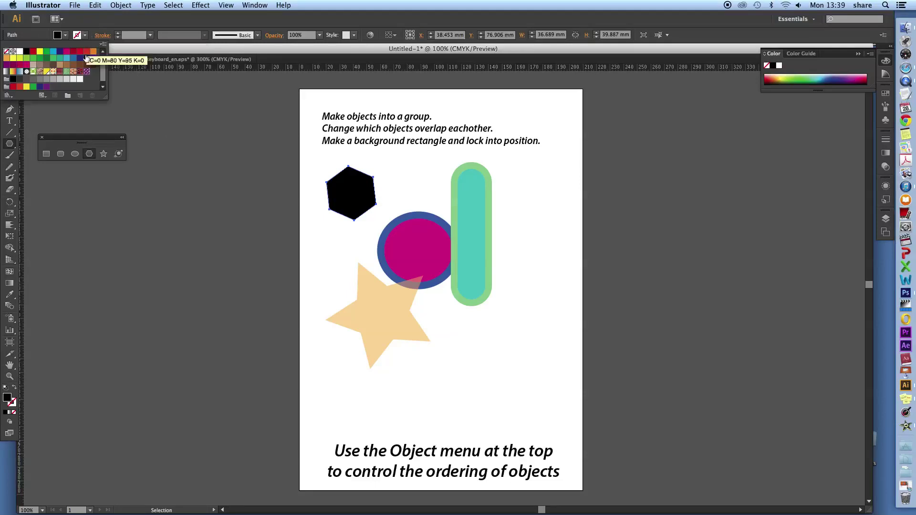
{"action": "left_click", "coordinate": [80, 51]}
{"action": "left_click", "coordinate": [65, 34]}
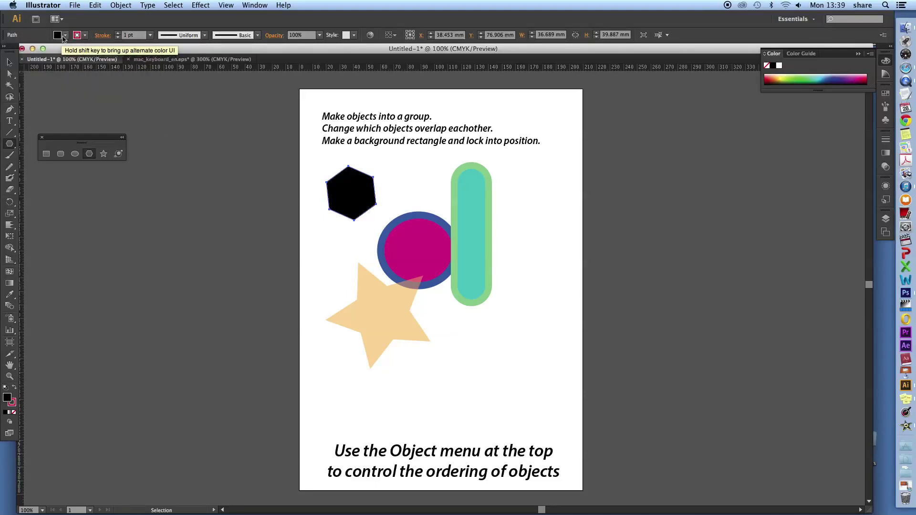
{"action": "left_click", "coordinate": [65, 35]}
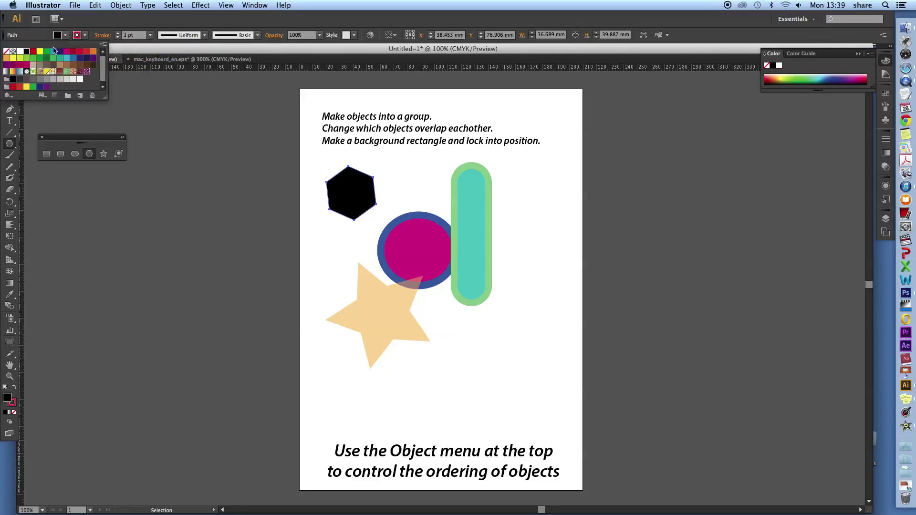
{"action": "left_click", "coordinate": [22, 72]}
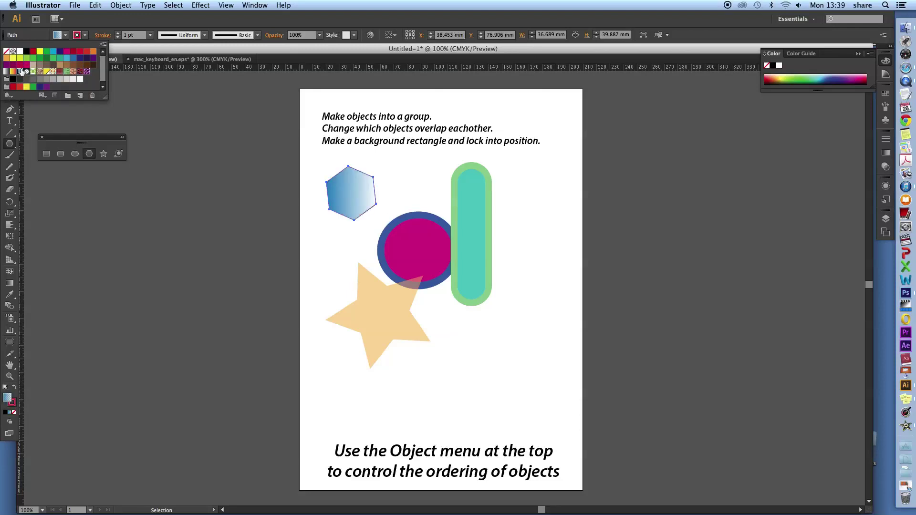
{"action": "left_click", "coordinate": [19, 65]}
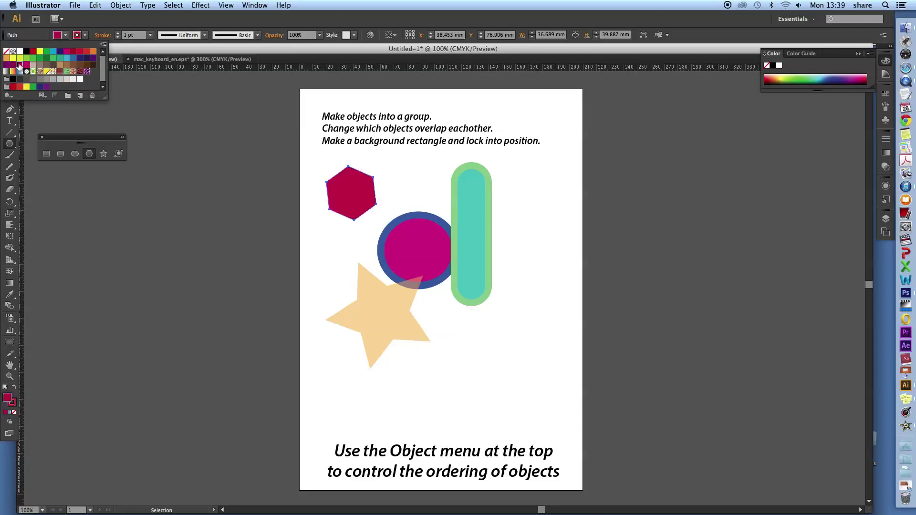
{"action": "left_click", "coordinate": [53, 65]}
Thicken the hexagon's outline and swap its fill and stroke colours
{"action": "left_click", "coordinate": [117, 33]}
{"action": "left_click", "coordinate": [116, 33]}
{"action": "left_click", "coordinate": [117, 33]}
{"action": "left_click", "coordinate": [117, 33]}
{"action": "left_click", "coordinate": [117, 33]}
{"action": "left_click", "coordinate": [117, 33]}
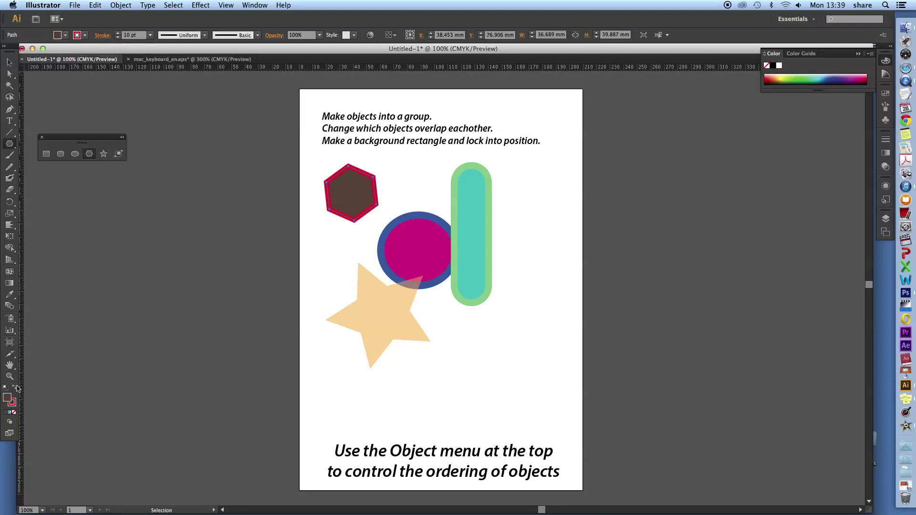
{"action": "left_click", "coordinate": [14, 388]}
Move the hexagon to the right of the teal capsule
{"action": "left_click", "coordinate": [9, 62]}
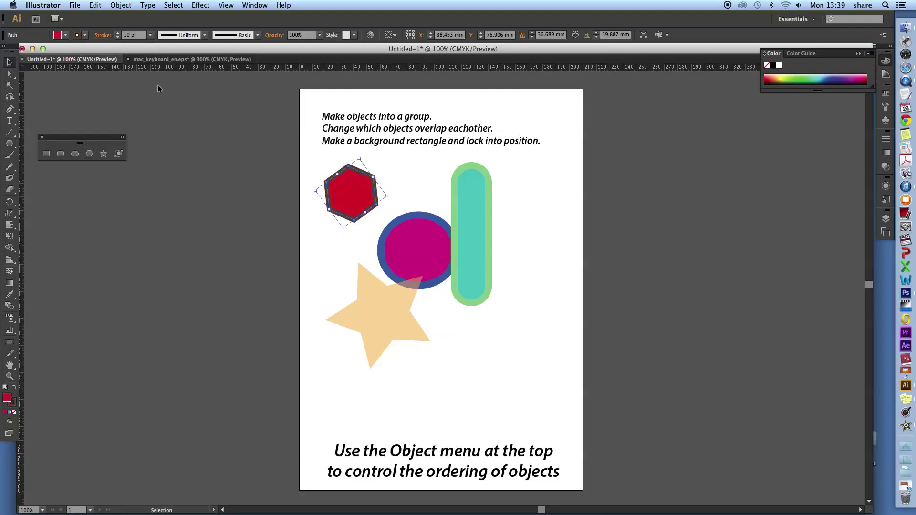
{"action": "mouse_move", "coordinate": [366, 201]}
{"action": "left_mouse_down"}
{"action": "mouse_move", "coordinate": [400, 242]}
{"action": "mouse_move", "coordinate": [385, 232]}
{"action": "left_mouse_up"}
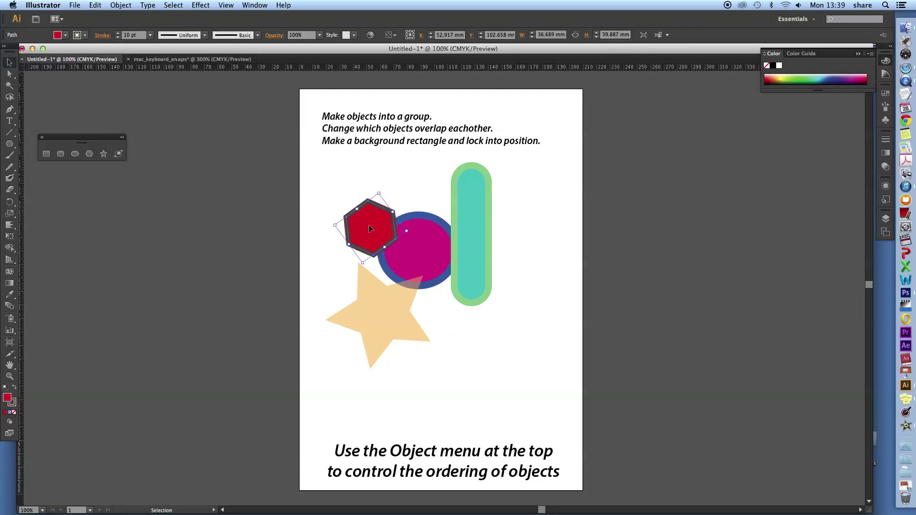
{"action": "left_click_drag", "start_coordinate": [368, 229], "coordinate": [529, 208]}
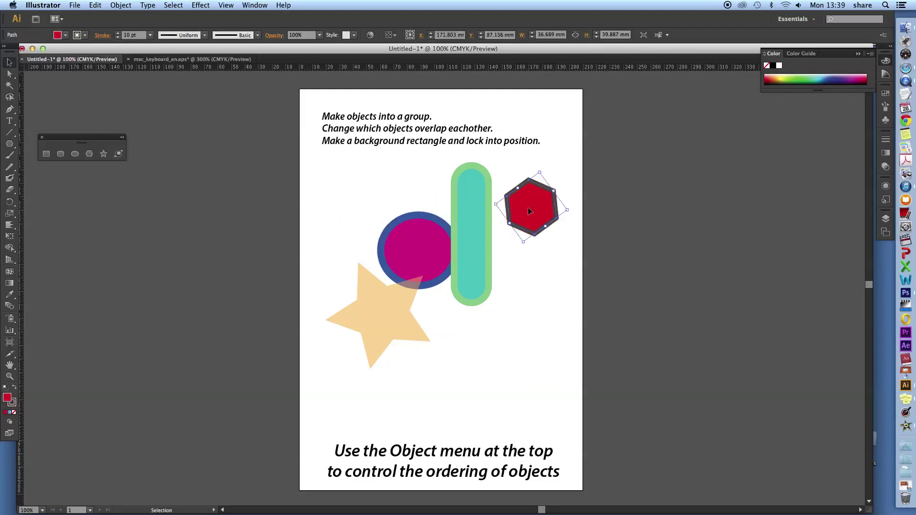
{"action": "left_click", "coordinate": [75, 154]}
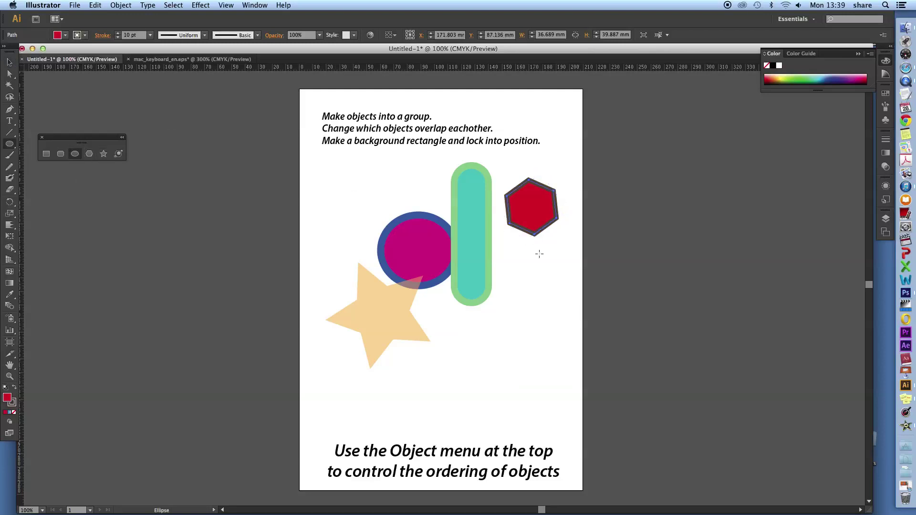
Draw a small circle below the hexagon and fill it yellow with a crimson outline
{"action": "left_click_drag", "start_coordinate": [524, 240], "coordinate": [558, 272]}
{"action": "key", "text": "v"}
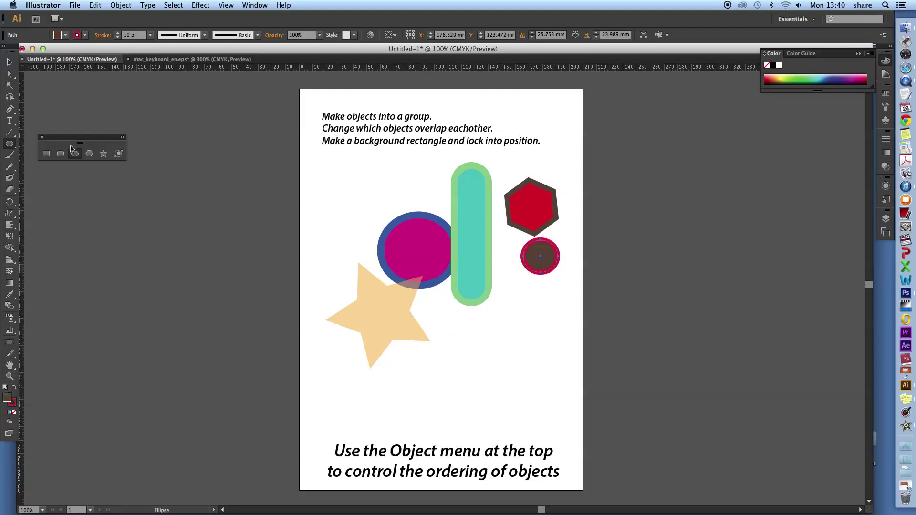
{"action": "left_click", "coordinate": [65, 35]}
{"action": "left_click", "coordinate": [40, 50]}
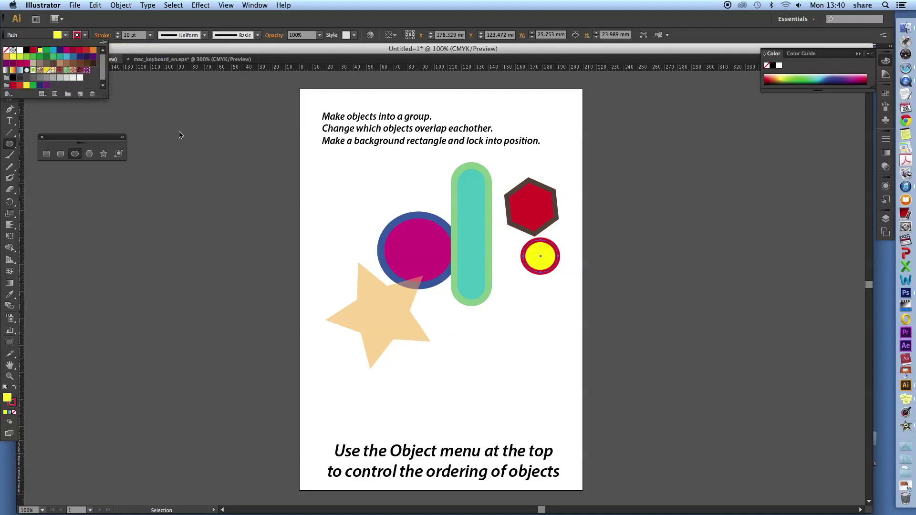
{"action": "left_click", "coordinate": [174, 50]}
{"action": "key", "text": "l"}
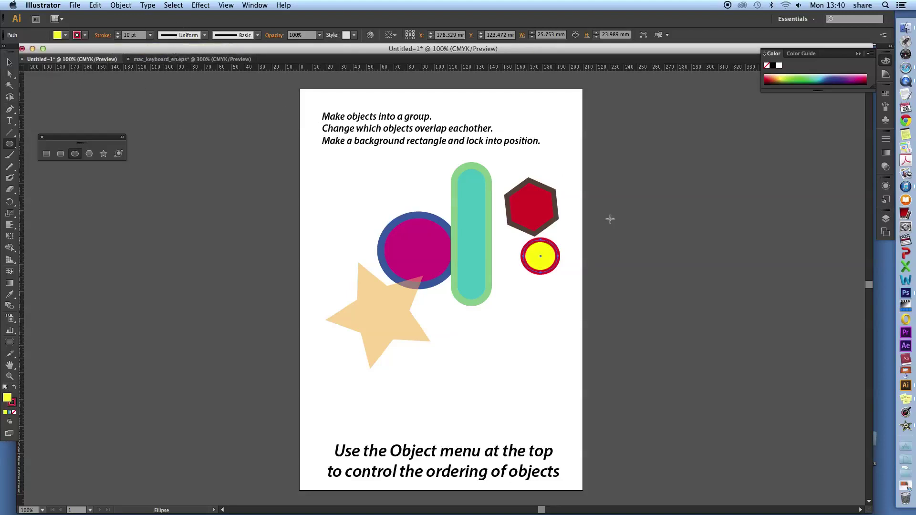
{"action": "key", "text": "v"}
{"action": "left_click", "coordinate": [8, 62]}
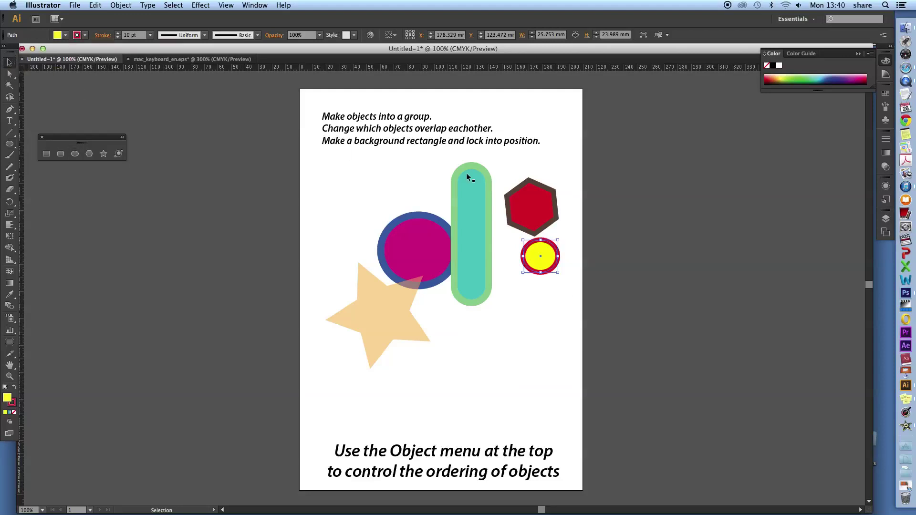
Reposition the star, magenta circle and teal capsule so the capsule overlaps the circle
{"action": "mouse_move", "coordinate": [505, 163]}
{"action": "left_mouse_down"}
{"action": "mouse_move", "coordinate": [570, 286]}
{"action": "mouse_move", "coordinate": [545, 258]}
{"action": "left_mouse_up"}
{"action": "mouse_move", "coordinate": [351, 235]}
{"action": "left_mouse_down"}
{"action": "mouse_move", "coordinate": [414, 271]}
{"action": "mouse_move", "coordinate": [404, 204]}
{"action": "left_mouse_up"}
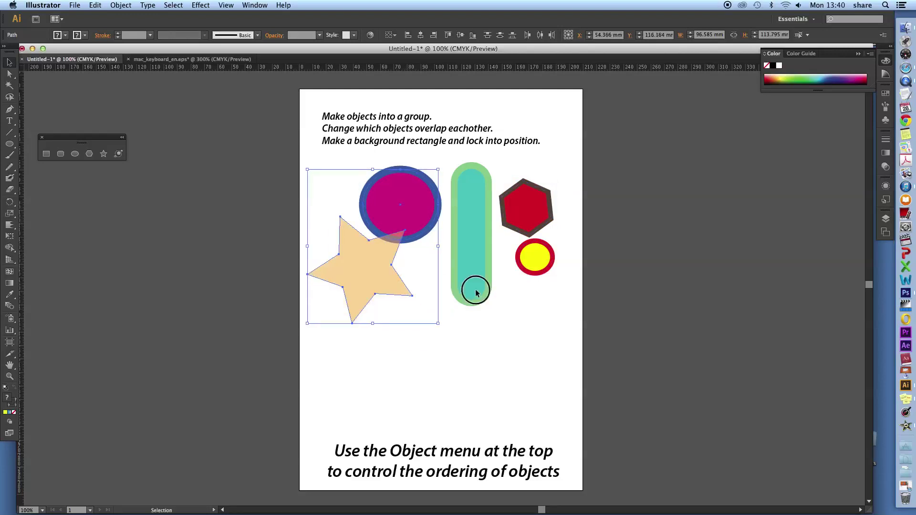
{"action": "left_click_drag", "start_coordinate": [476, 292], "coordinate": [473, 327]}
{"action": "mouse_move", "coordinate": [390, 283]}
{"action": "left_mouse_down"}
{"action": "mouse_move", "coordinate": [377, 291]}
{"action": "mouse_move", "coordinate": [385, 317]}
{"action": "left_mouse_up"}
{"action": "left_click_drag", "start_coordinate": [474, 282], "coordinate": [461, 272]}
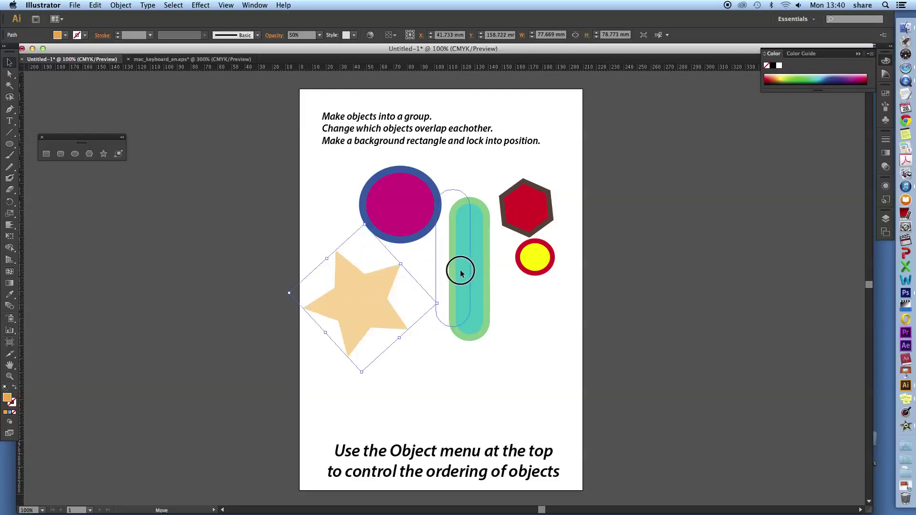
Select the red hexagon and yellow circle together
{"action": "left_click", "coordinate": [513, 306]}
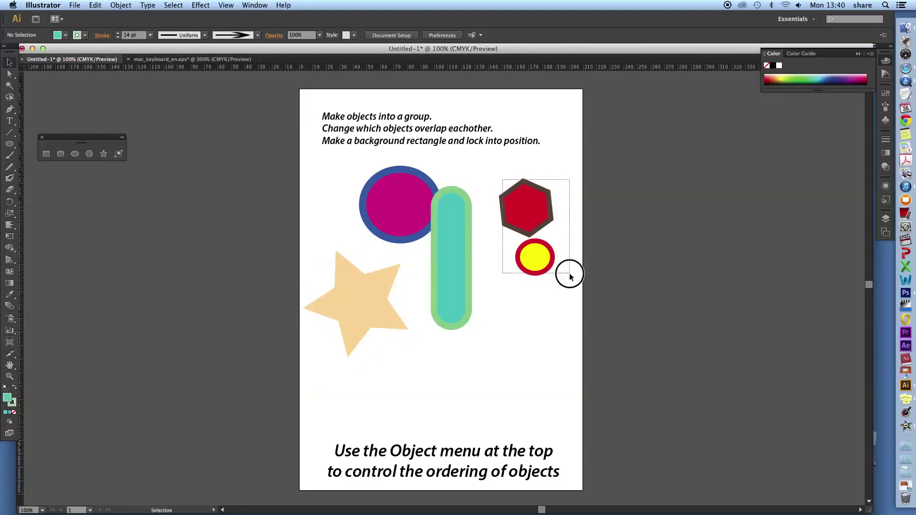
{"action": "left_click_drag", "start_coordinate": [502, 183], "coordinate": [570, 289]}
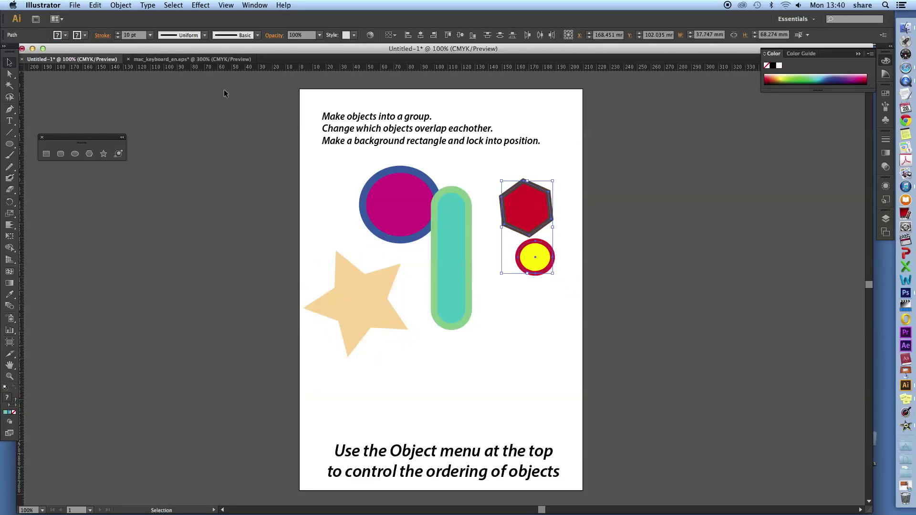
{"action": "left_click", "coordinate": [121, 5]}
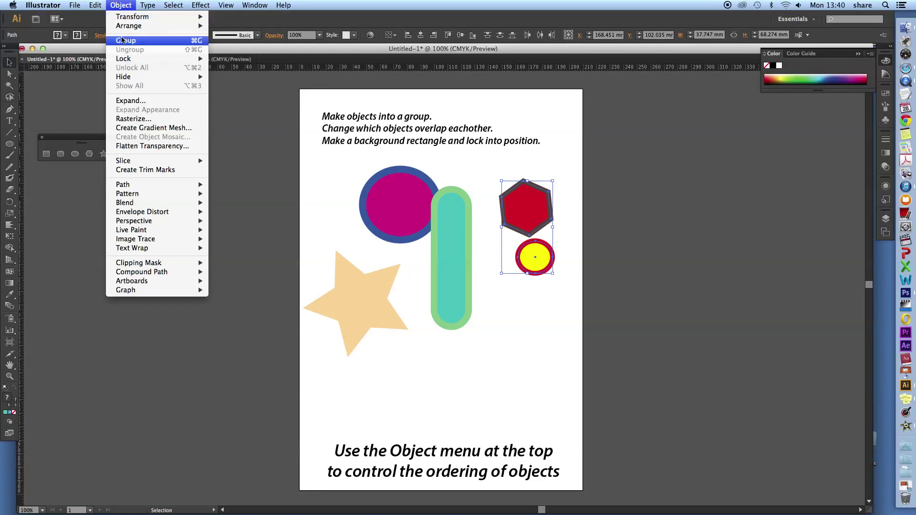
Group the red hexagon and yellow circle, then nudge the group slightly left
{"action": "left_click", "coordinate": [125, 41]}
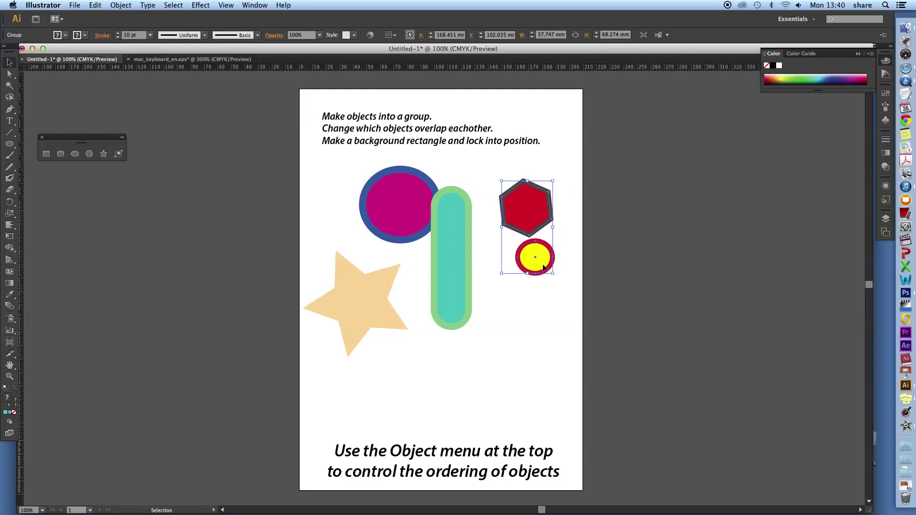
{"action": "left_click", "coordinate": [548, 294]}
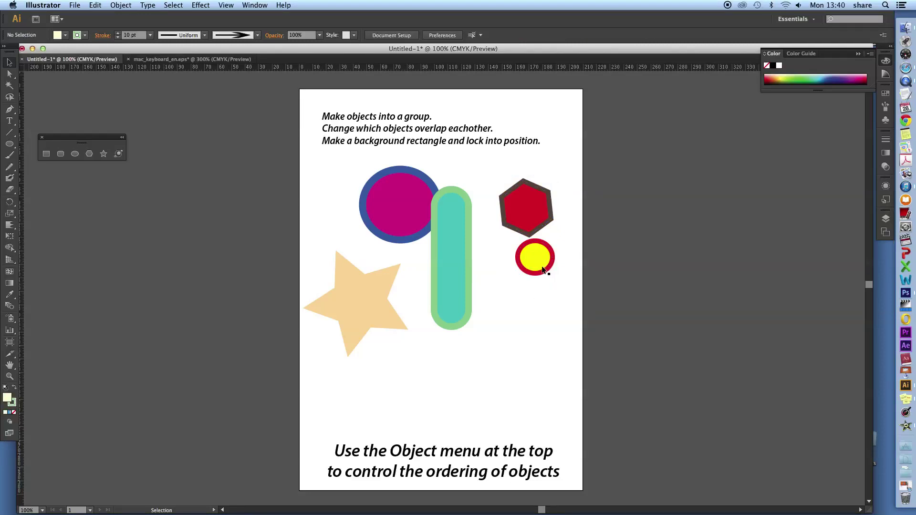
{"action": "left_click", "coordinate": [537, 271]}
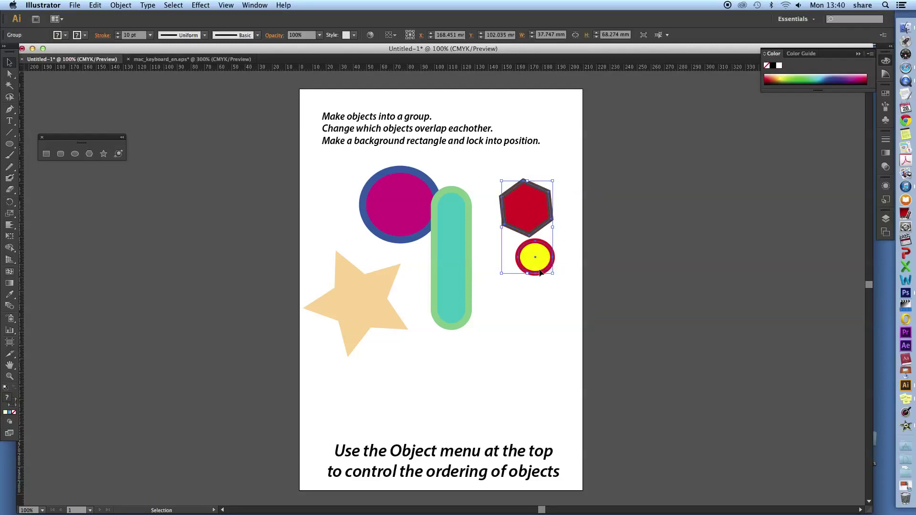
{"action": "mouse_move", "coordinate": [541, 272]}
{"action": "left_mouse_down"}
{"action": "mouse_move", "coordinate": [527, 283]}
{"action": "mouse_move", "coordinate": [548, 243]}
{"action": "mouse_move", "coordinate": [534, 258]}
{"action": "left_mouse_up"}
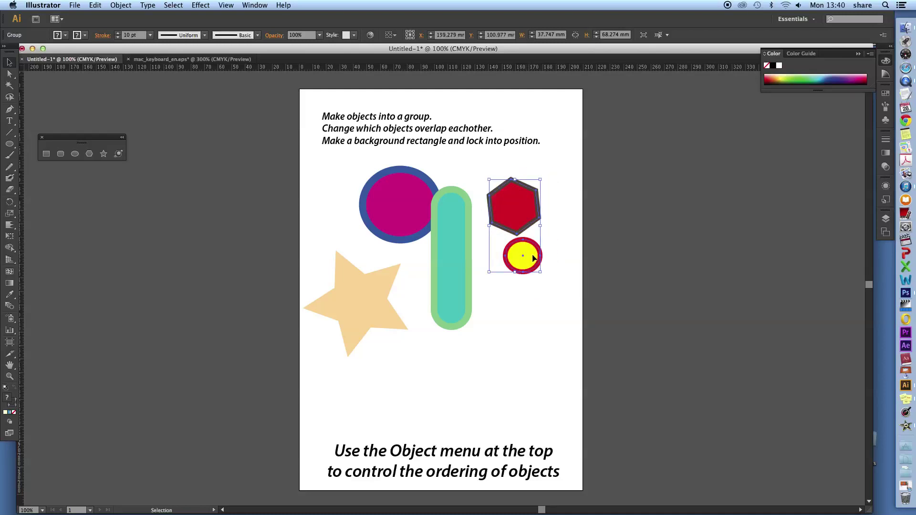
{"action": "left_click_drag", "start_coordinate": [384, 165], "coordinate": [549, 323]}
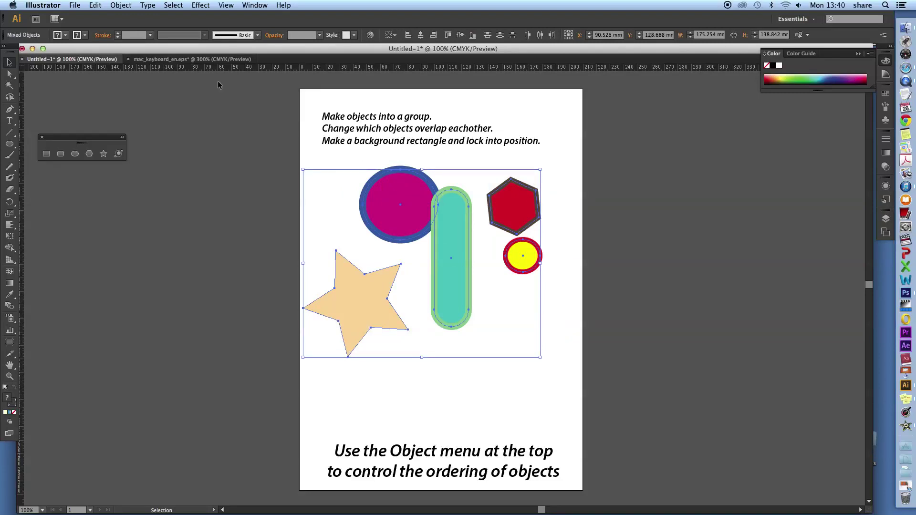
Group all five shapes and move the whole set up and to the right
{"action": "left_click", "coordinate": [131, 5]}
{"action": "left_click", "coordinate": [128, 39]}
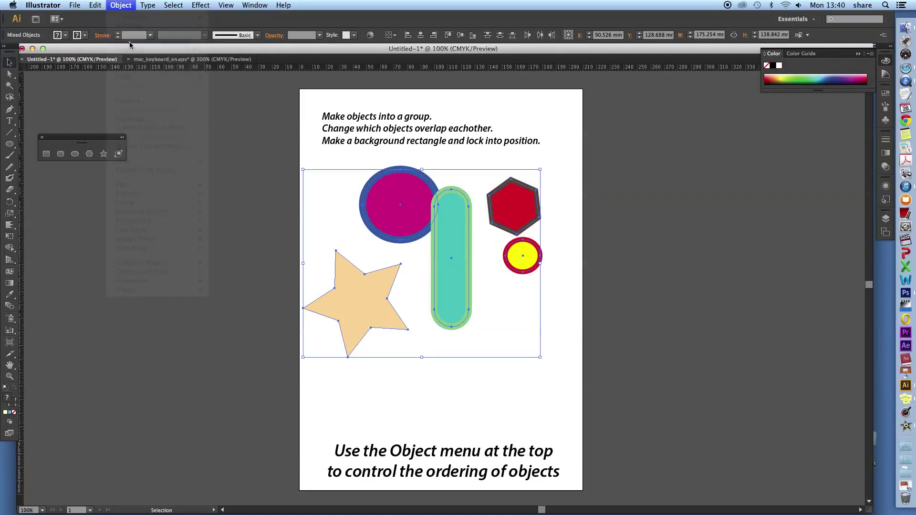
{"action": "left_click", "coordinate": [457, 381]}
{"action": "mouse_move", "coordinate": [448, 308]}
{"action": "left_mouse_down"}
{"action": "mouse_move", "coordinate": [462, 267]}
{"action": "mouse_move", "coordinate": [469, 270]}
{"action": "left_mouse_up"}
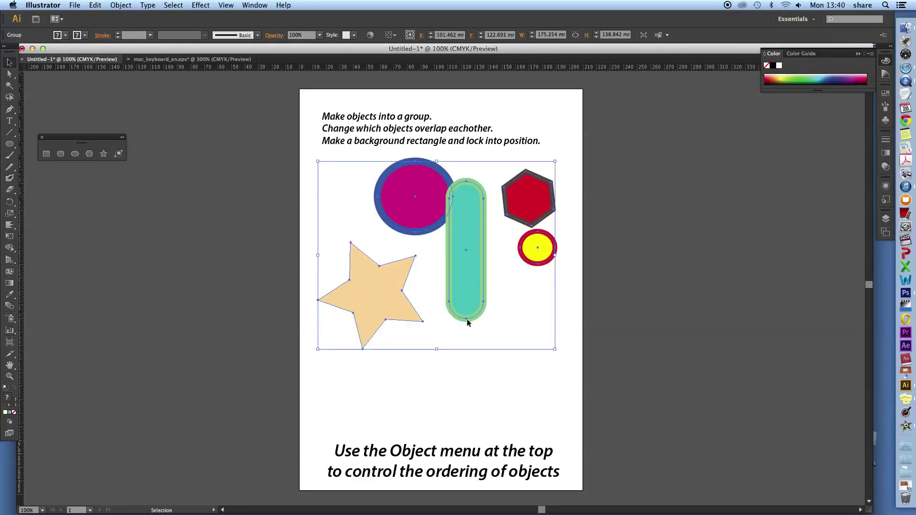
{"action": "left_click", "coordinate": [470, 367]}
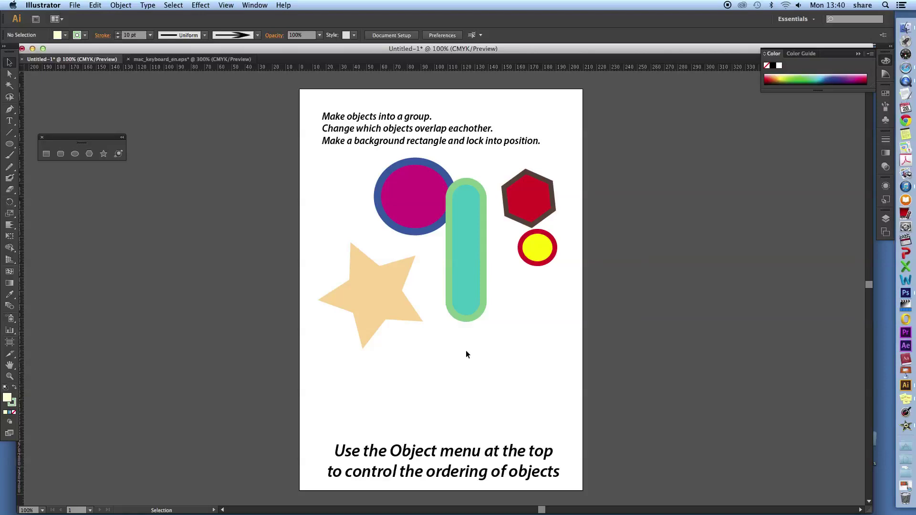
{"action": "left_click", "coordinate": [396, 299]}
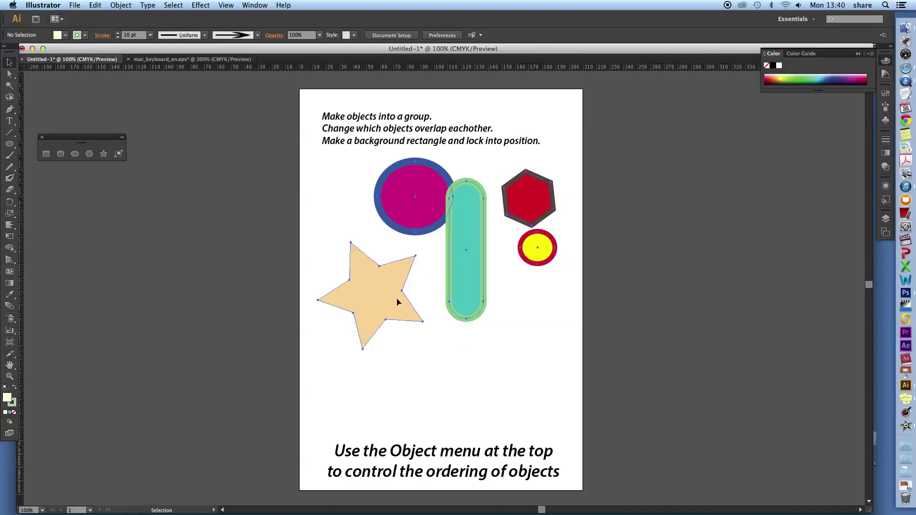
Ungroup the shapes and move the magenta circle onto the capsule's upper end
{"action": "left_click", "coordinate": [120, 5]}
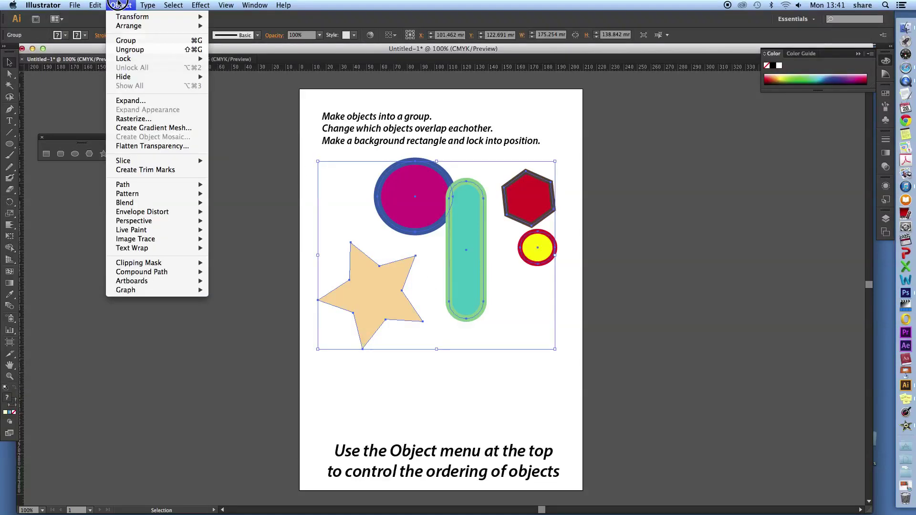
{"action": "left_click", "coordinate": [125, 51]}
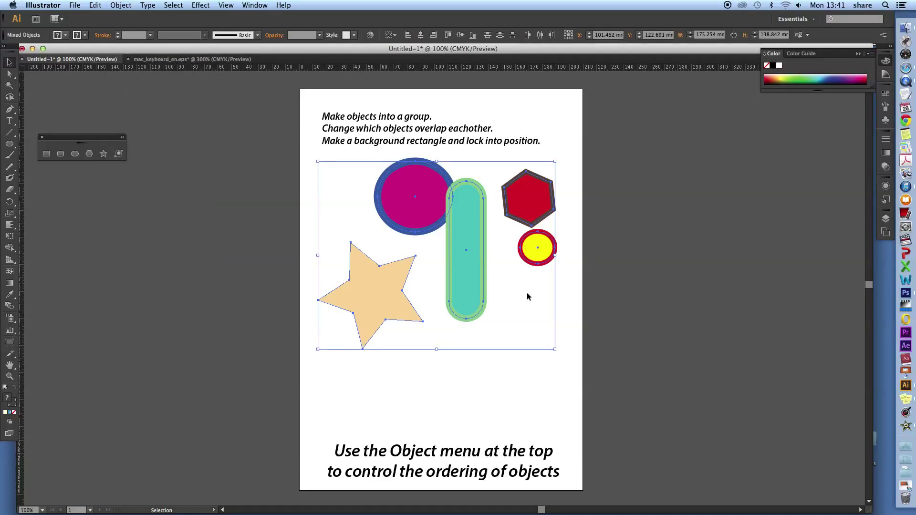
{"action": "left_click", "coordinate": [522, 364]}
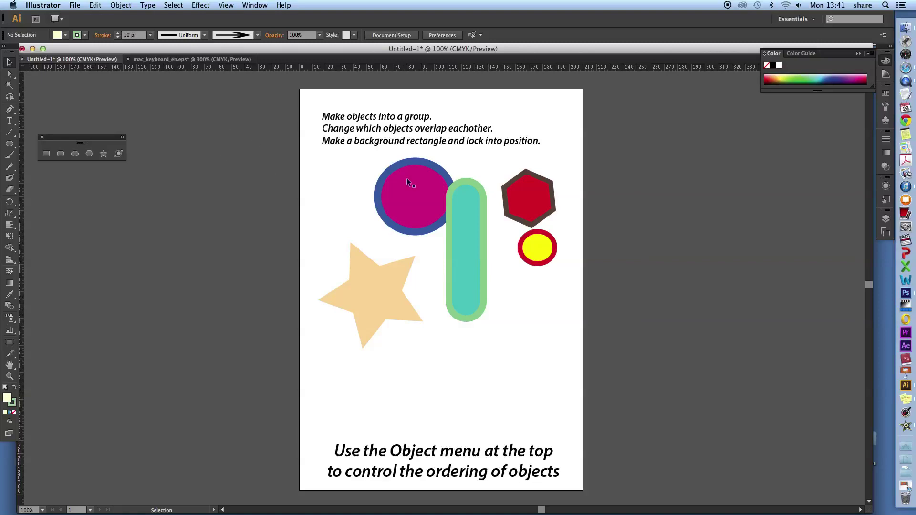
{"action": "left_click_drag", "start_coordinate": [408, 190], "coordinate": [441, 198]}
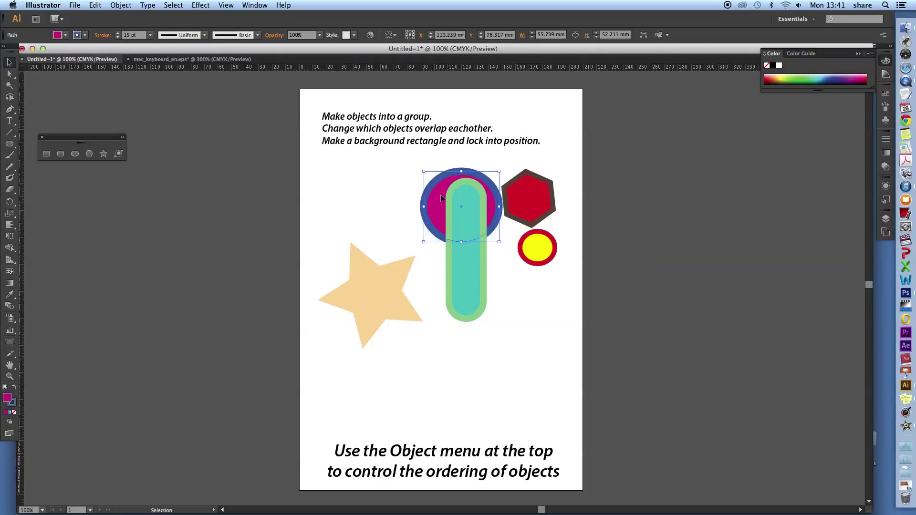
Bring the magenta circle to the front, above the capsule
{"action": "left_click", "coordinate": [127, 4]}
{"action": "mouse_move", "coordinate": [129, 26]}
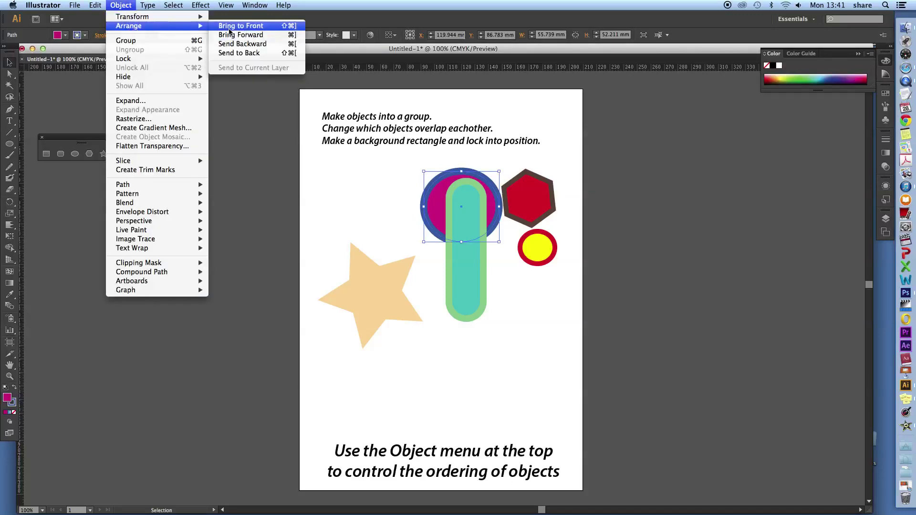
{"action": "left_click", "coordinate": [231, 35]}
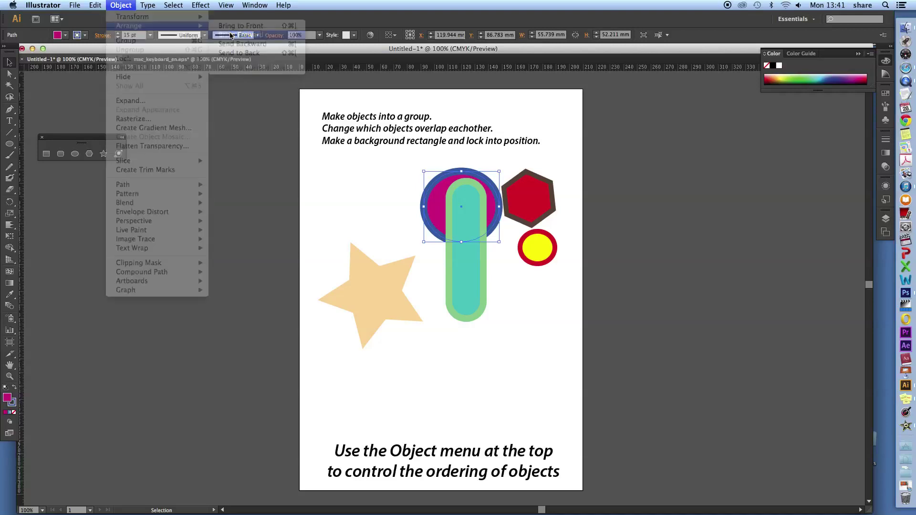
{"action": "left_click", "coordinate": [131, 4]}
{"action": "mouse_move", "coordinate": [132, 16]}
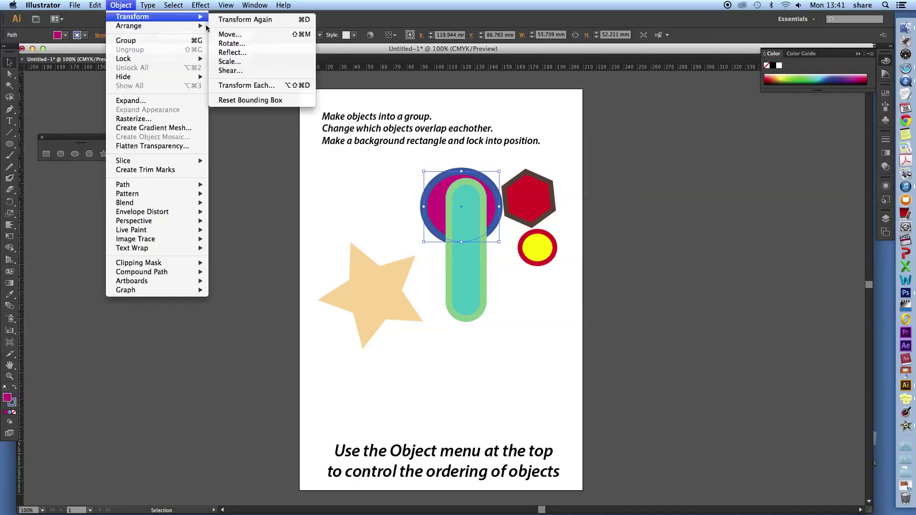
{"action": "left_click", "coordinate": [222, 27]}
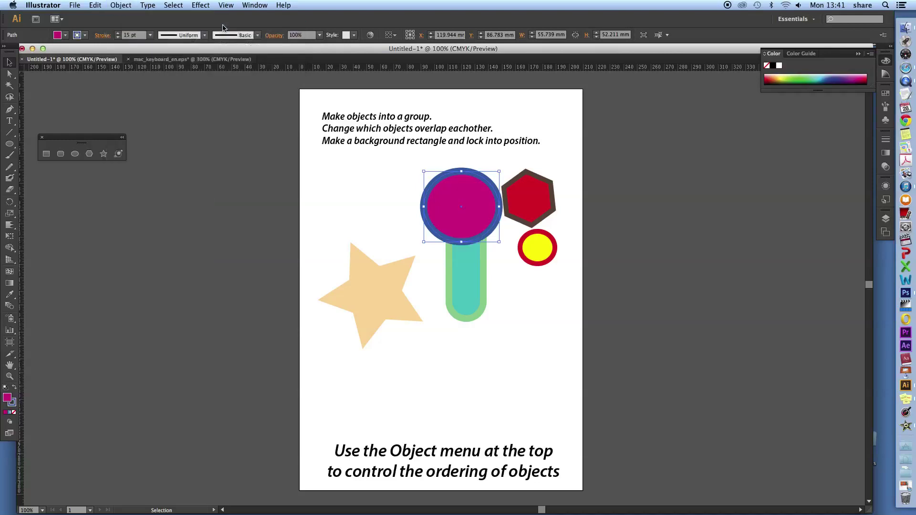
{"action": "left_click", "coordinate": [469, 299]}
Move the translucent star over the magenta circle and capsule and bring it to front
{"action": "left_click_drag", "start_coordinate": [466, 302], "coordinate": [469, 302]}
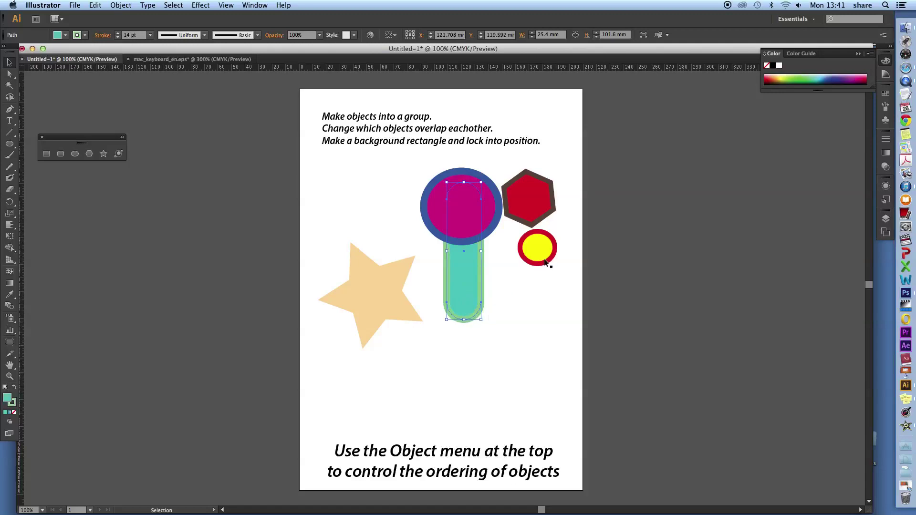
{"action": "left_click_drag", "start_coordinate": [378, 308], "coordinate": [439, 248]}
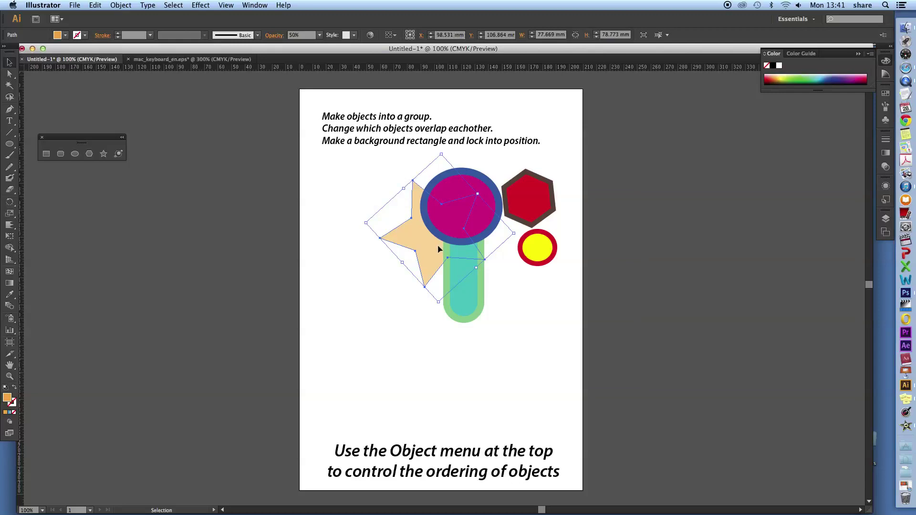
{"action": "left_click", "coordinate": [121, 6]}
{"action": "mouse_move", "coordinate": [129, 26]}
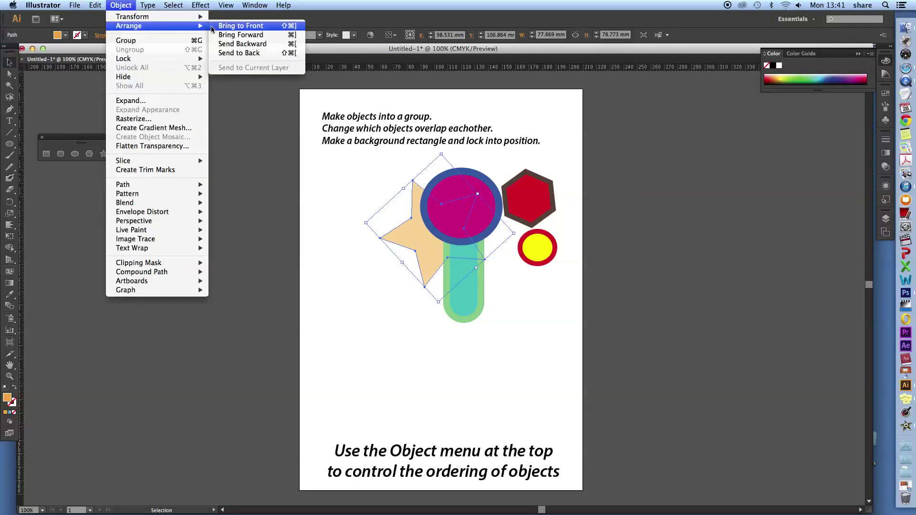
{"action": "left_click", "coordinate": [223, 26]}
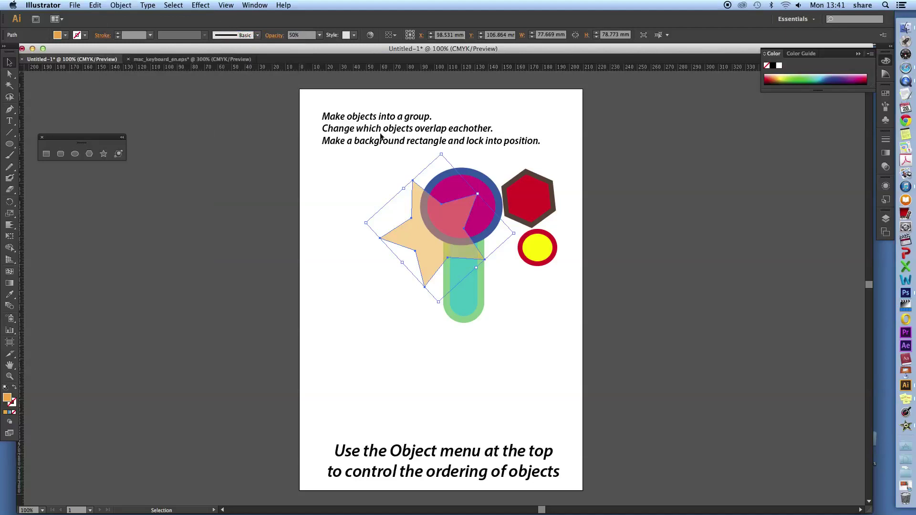
{"action": "left_click", "coordinate": [542, 294]}
{"action": "left_click_drag", "start_coordinate": [432, 256], "coordinate": [435, 262]}
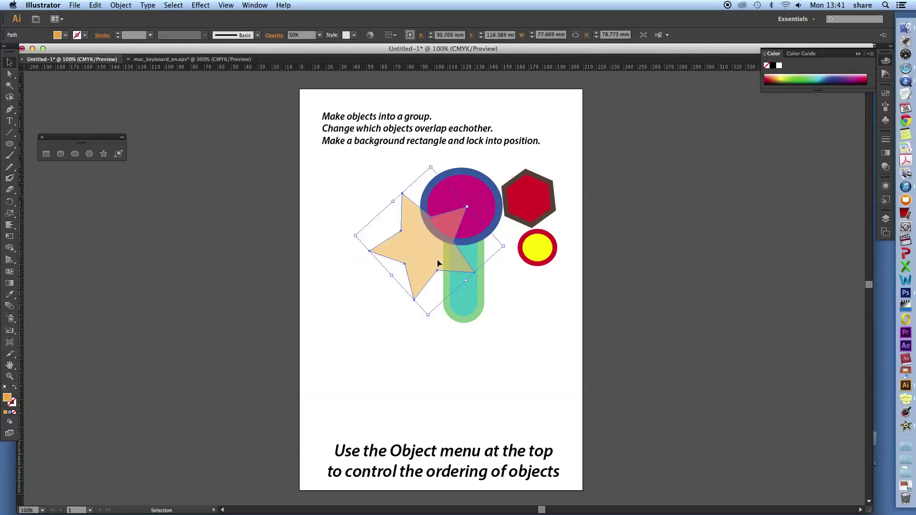
{"action": "left_click", "coordinate": [541, 205]}
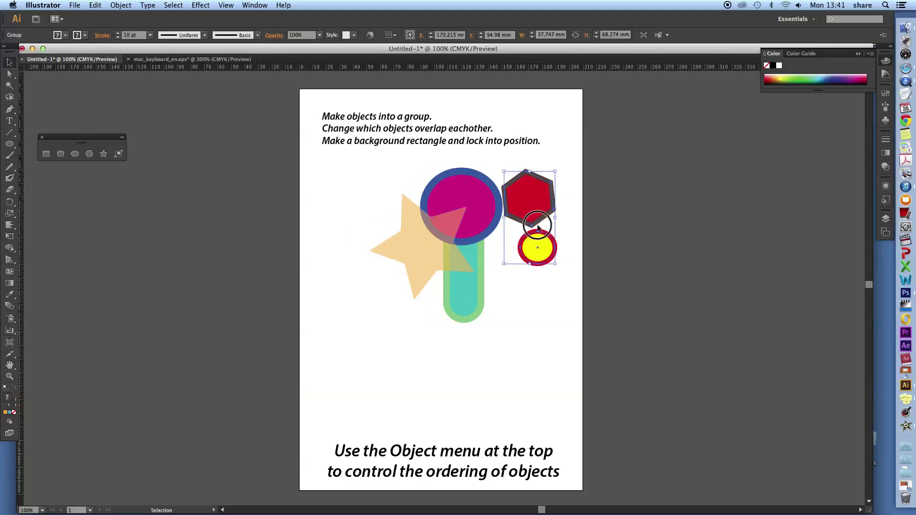
Nudge the hexagon-and-yellow-circle group slightly down and left as one unit
{"action": "double_click", "coordinate": [541, 248]}
{"action": "left_click", "coordinate": [542, 247]}
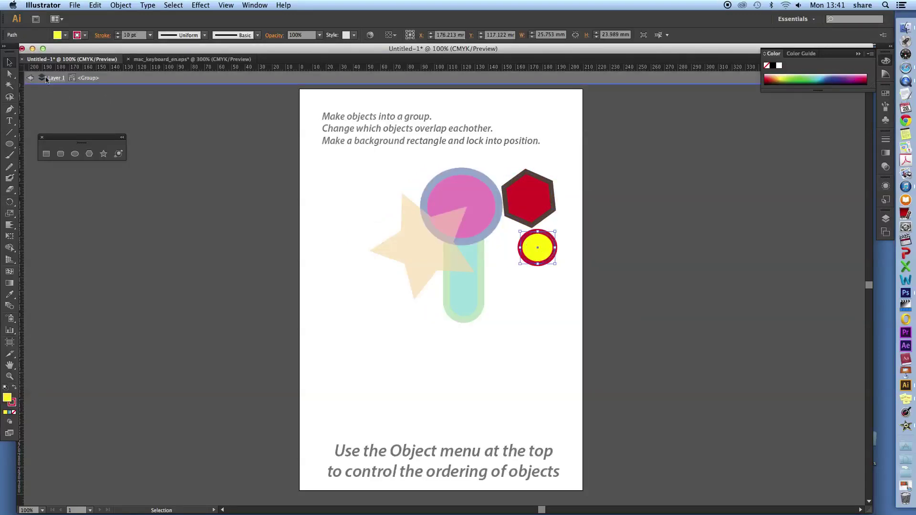
{"action": "left_click", "coordinate": [30, 78]}
{"action": "mouse_move", "coordinate": [533, 251]}
{"action": "left_mouse_down"}
{"action": "mouse_move", "coordinate": [533, 260]}
{"action": "mouse_move", "coordinate": [528, 255]}
{"action": "left_mouse_up"}
{"action": "left_click", "coordinate": [46, 153]}
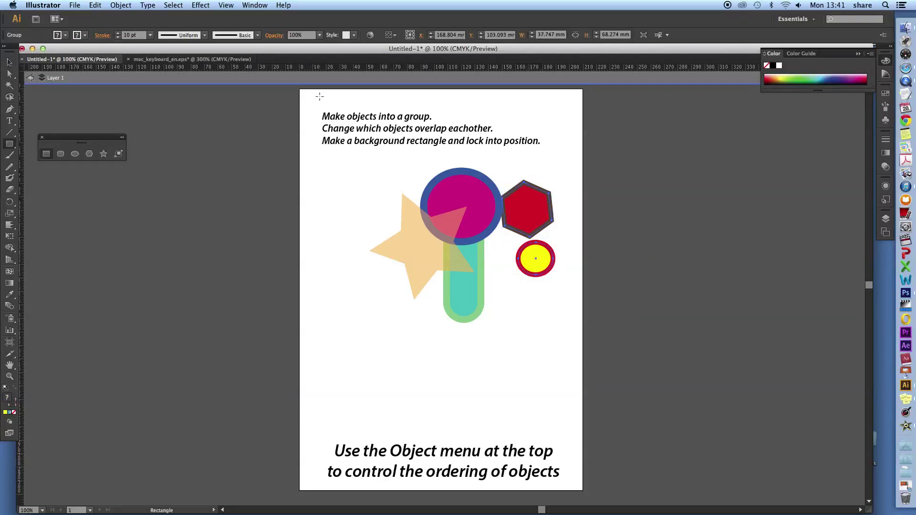
Draw a yellow rectangle spanning the entire artboard and set its stroke to None
{"action": "left_click_drag", "start_coordinate": [298, 88], "coordinate": [528, 408]}
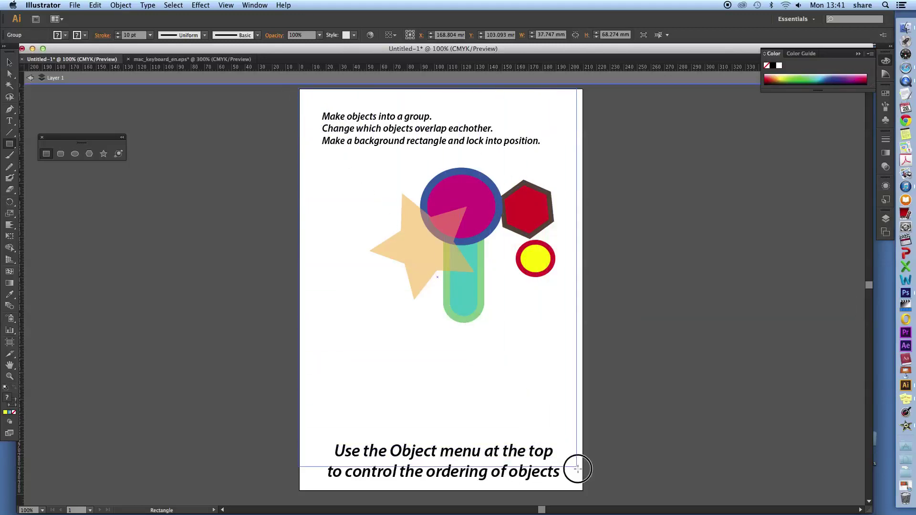
{"action": "left_click_drag", "start_coordinate": [529, 408], "coordinate": [584, 489]}
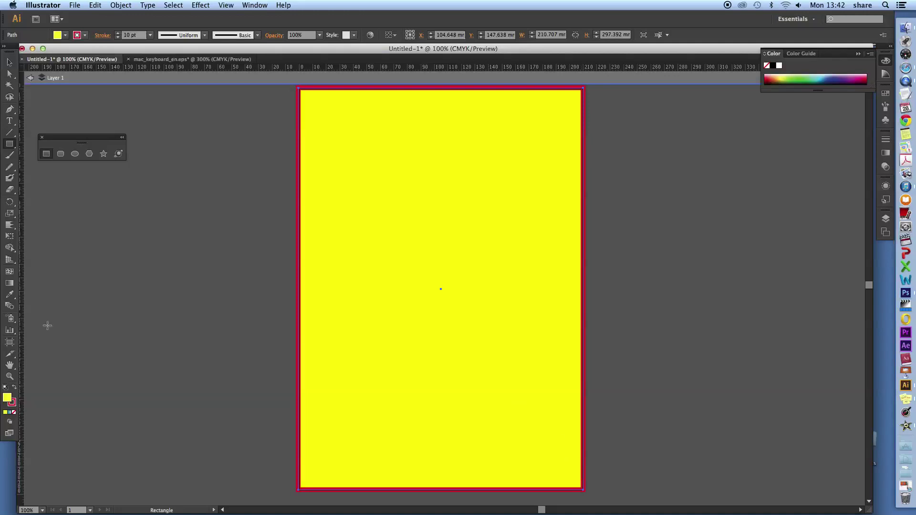
{"action": "left_click", "coordinate": [12, 404]}
{"action": "left_click", "coordinate": [14, 413]}
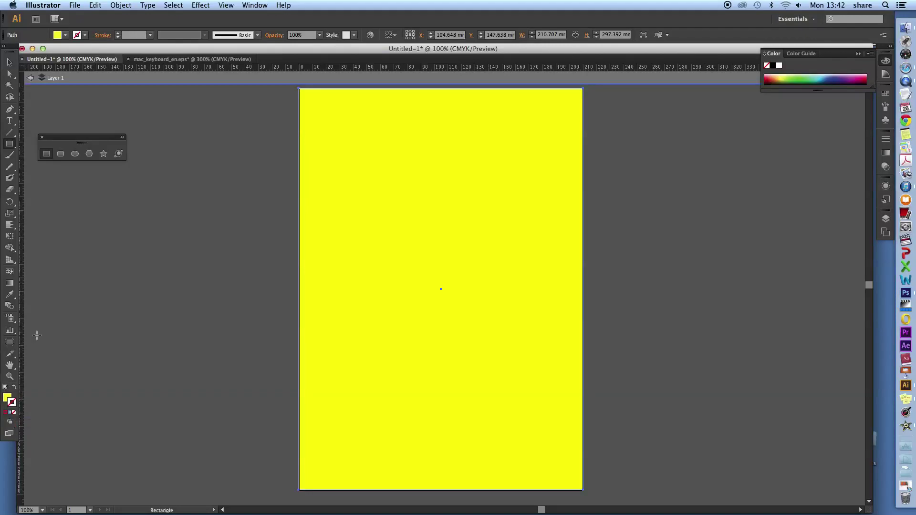
Change the background rectangle's fill to olive-yellow d8d084
{"action": "double_click", "coordinate": [7, 397]}
{"action": "left_click", "coordinate": [464, 211]}
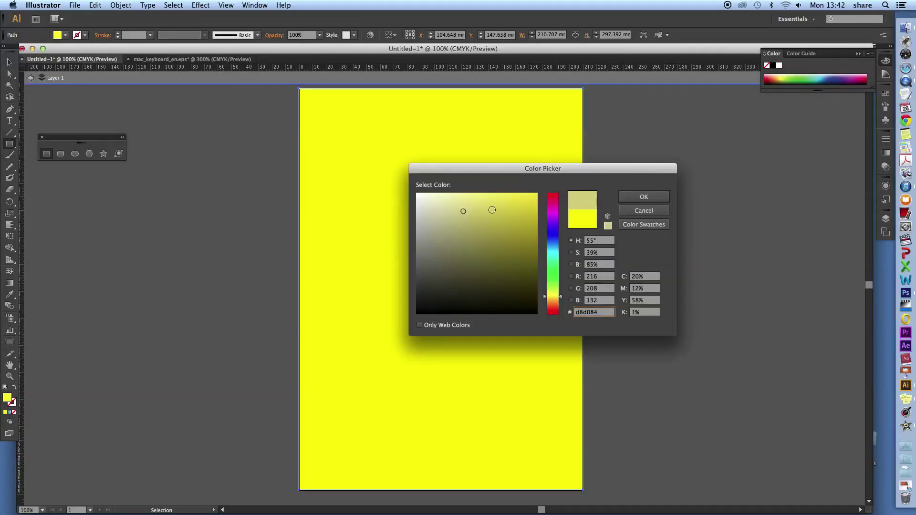
{"action": "left_click", "coordinate": [639, 197]}
{"action": "key", "text": "v"}
{"action": "left_click", "coordinate": [131, 4]}
{"action": "mouse_move", "coordinate": [129, 25]}
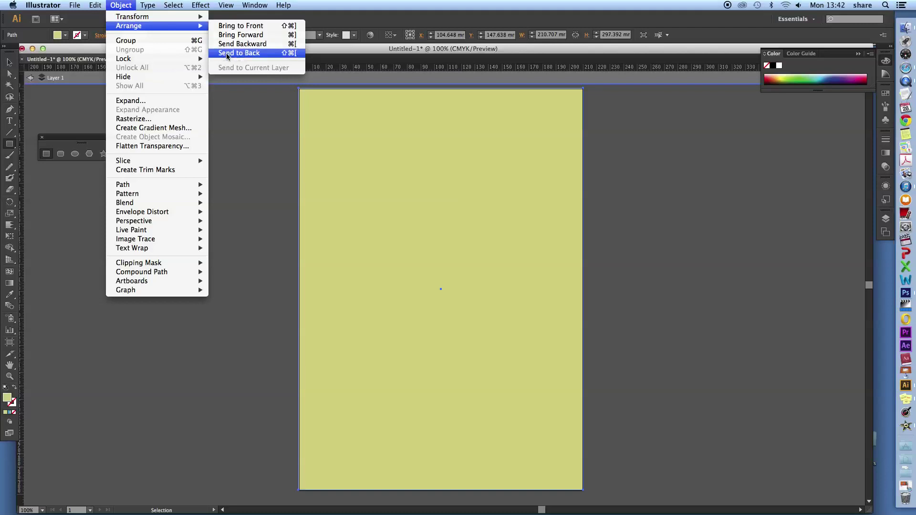
Send the olive rectangle to the back and align it with the artboard edges
{"action": "left_click", "coordinate": [227, 53]}
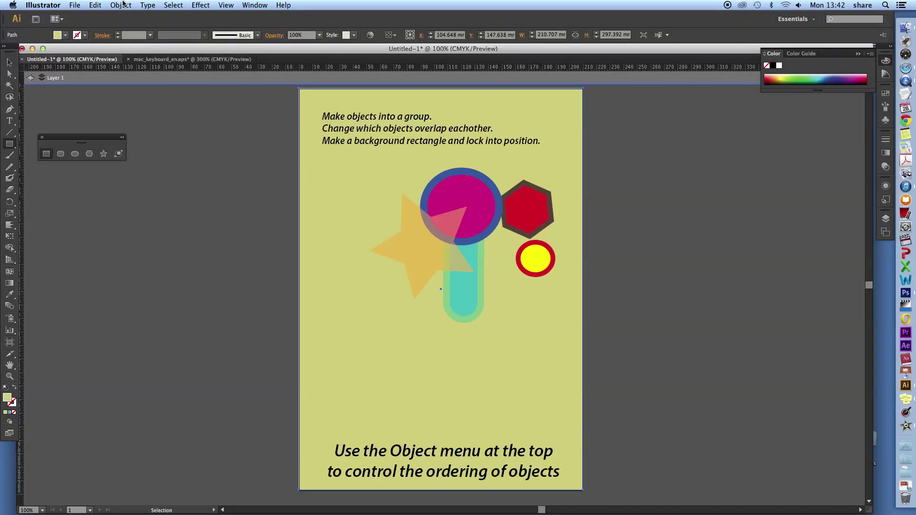
{"action": "left_click", "coordinate": [9, 62]}
{"action": "mouse_move", "coordinate": [349, 192]}
{"action": "left_mouse_down"}
{"action": "mouse_move", "coordinate": [372, 205]}
{"action": "mouse_move", "coordinate": [338, 204]}
{"action": "left_mouse_up"}
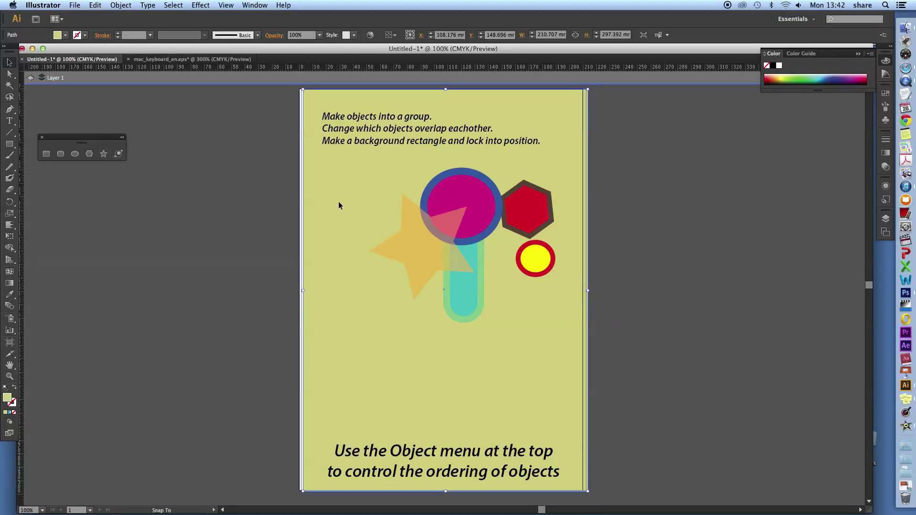
{"action": "left_click_drag", "start_coordinate": [338, 204], "coordinate": [337, 202]}
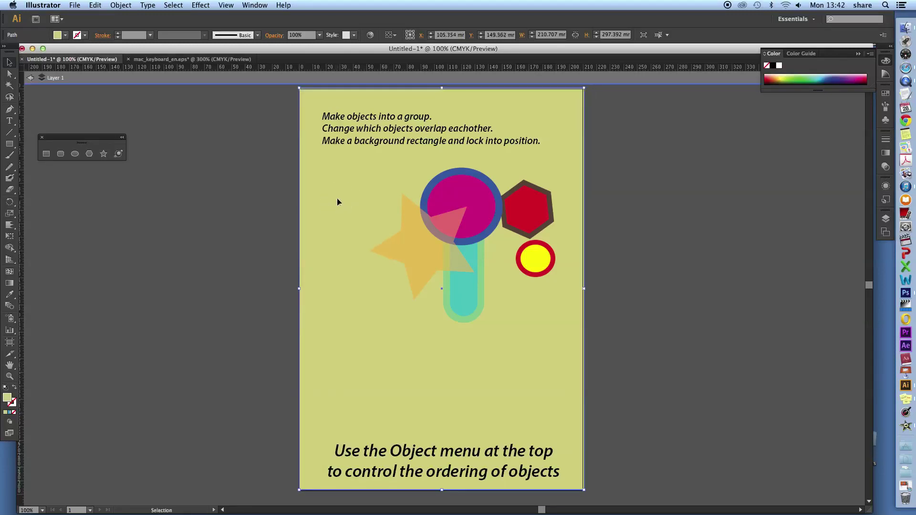
{"action": "left_click", "coordinate": [338, 202]}
{"action": "left_click", "coordinate": [337, 203]}
Lock the background rectangle and move the magenta circle and hexagon group lower-left
{"action": "left_click", "coordinate": [121, 5]}
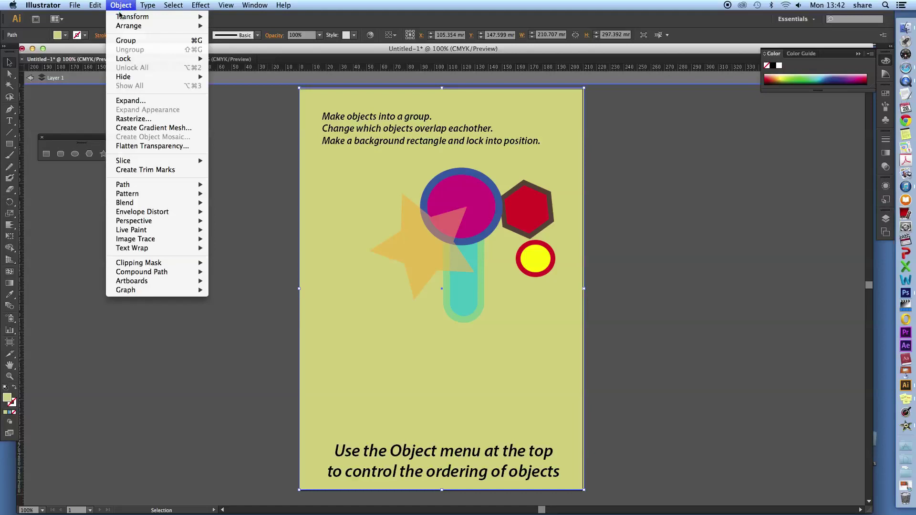
{"action": "mouse_move", "coordinate": [123, 58]}
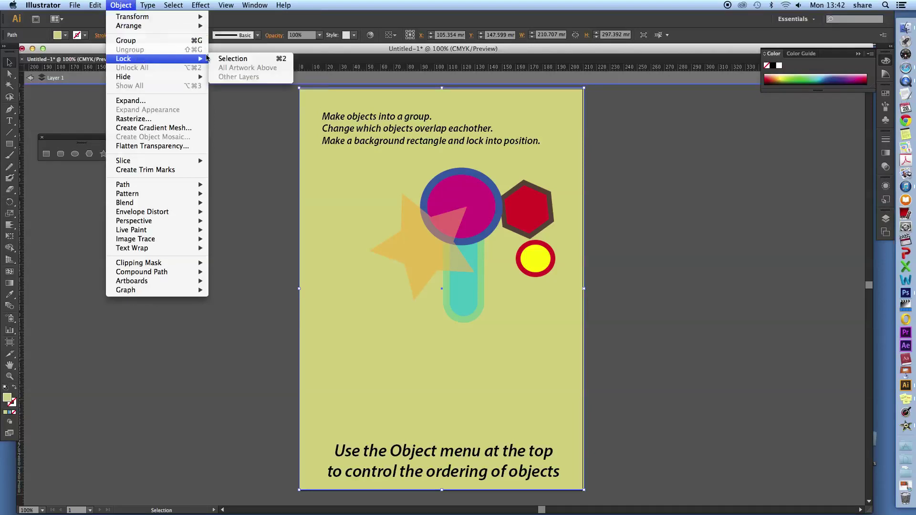
{"action": "left_click", "coordinate": [223, 59]}
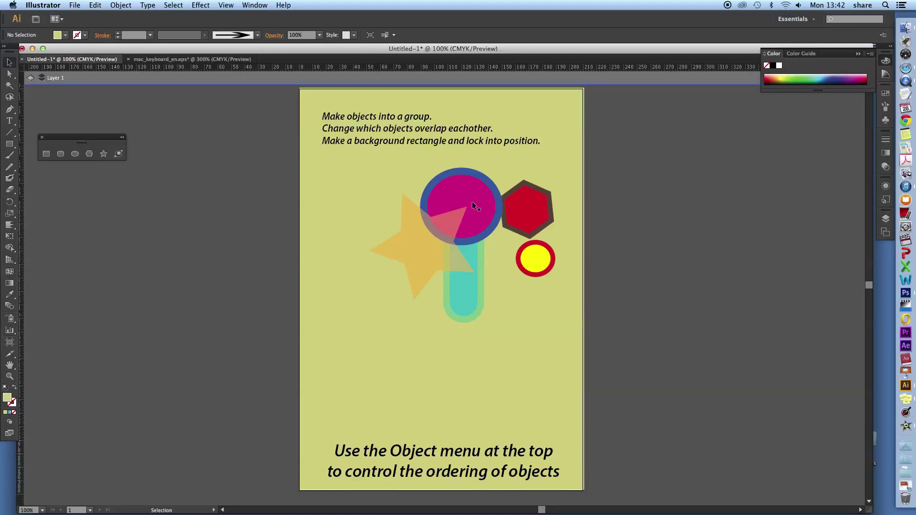
{"action": "left_click_drag", "start_coordinate": [472, 205], "coordinate": [430, 268]}
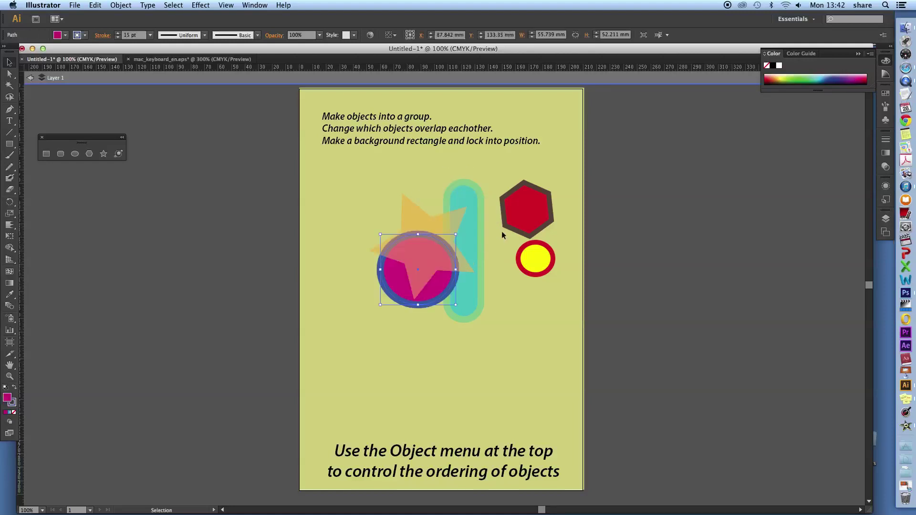
{"action": "left_click_drag", "start_coordinate": [527, 209], "coordinate": [475, 306]}
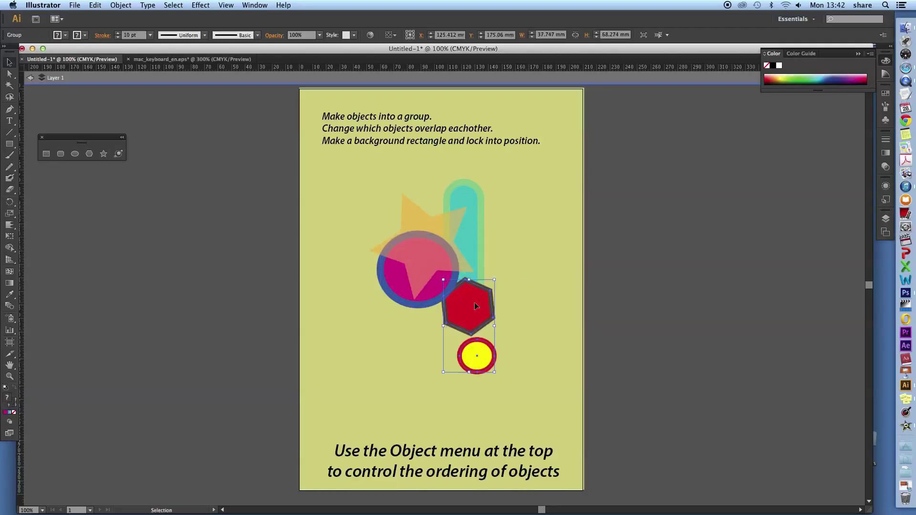